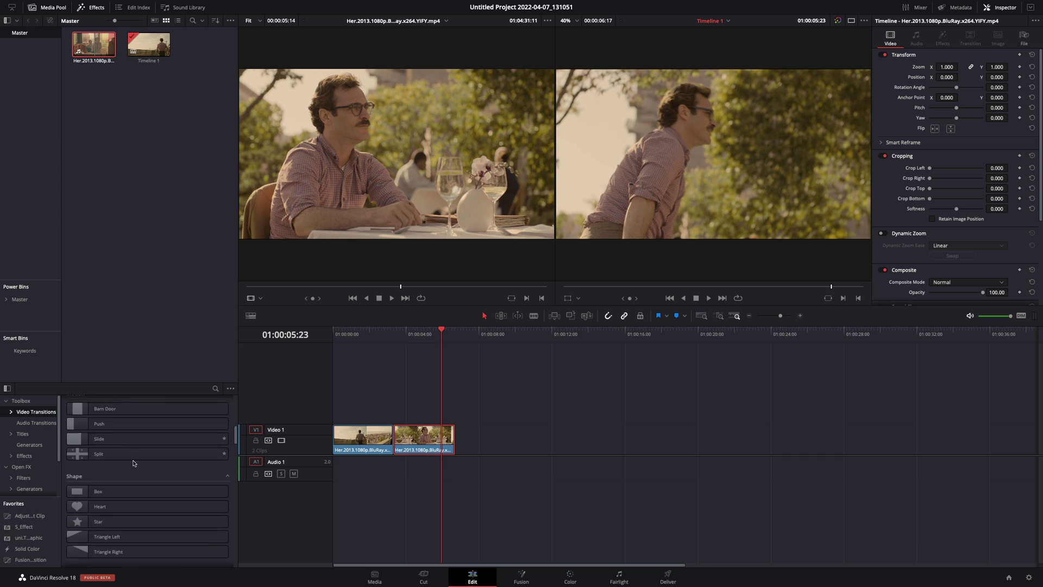
Park the playhead on the new Cross Dissolve and zoom the timeline in around it.
{"action": "left_click", "coordinate": [392, 334]}
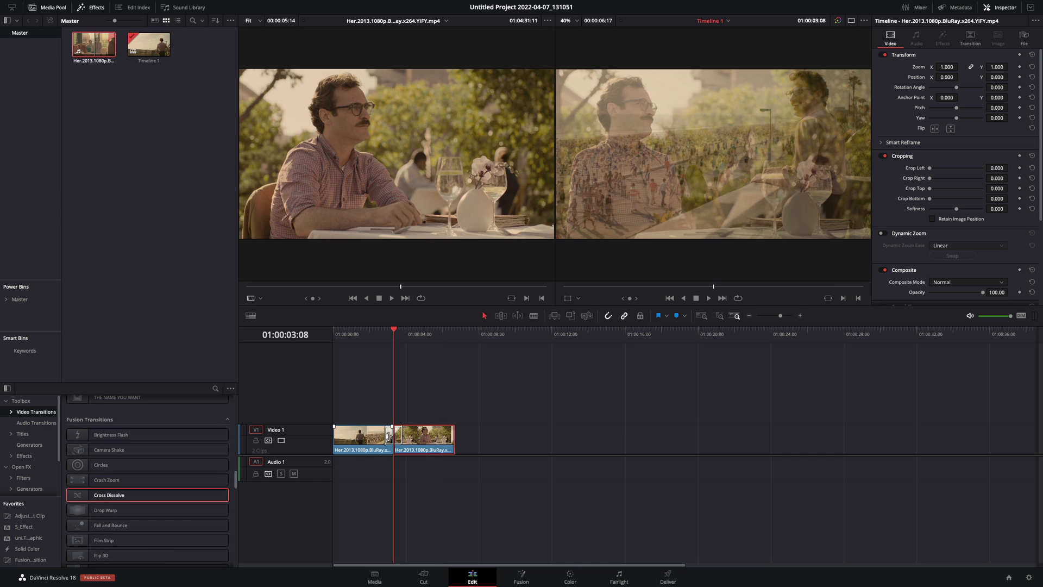
{"action": "key", "text": "ctrl+equal"}
Open the Cross Dissolve in the Fusion page and select Dissolve1 inside the CrossDissolve group.
{"action": "right_click", "coordinate": [446, 438]}
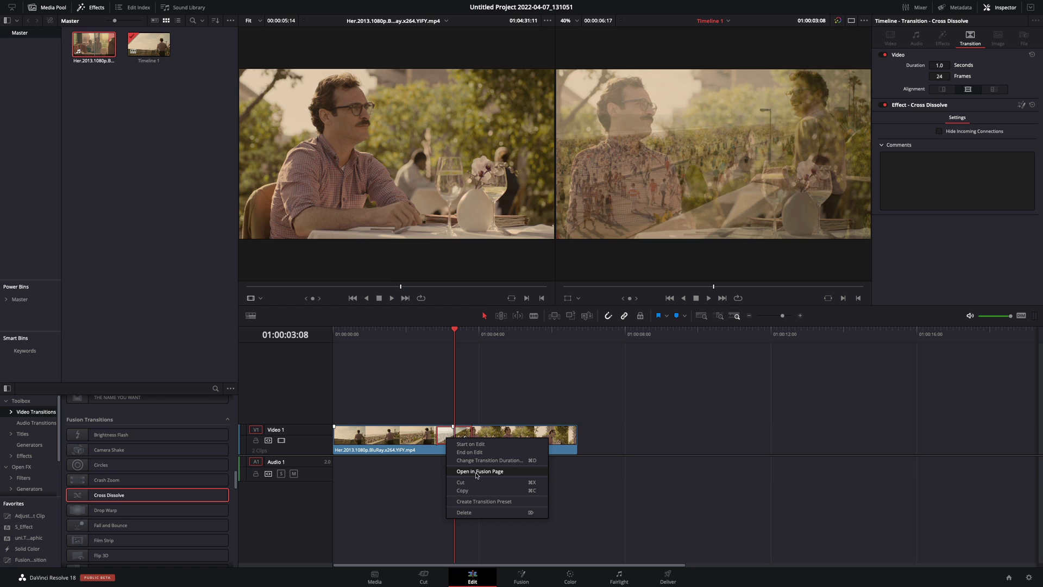
{"action": "left_click", "coordinate": [477, 472]}
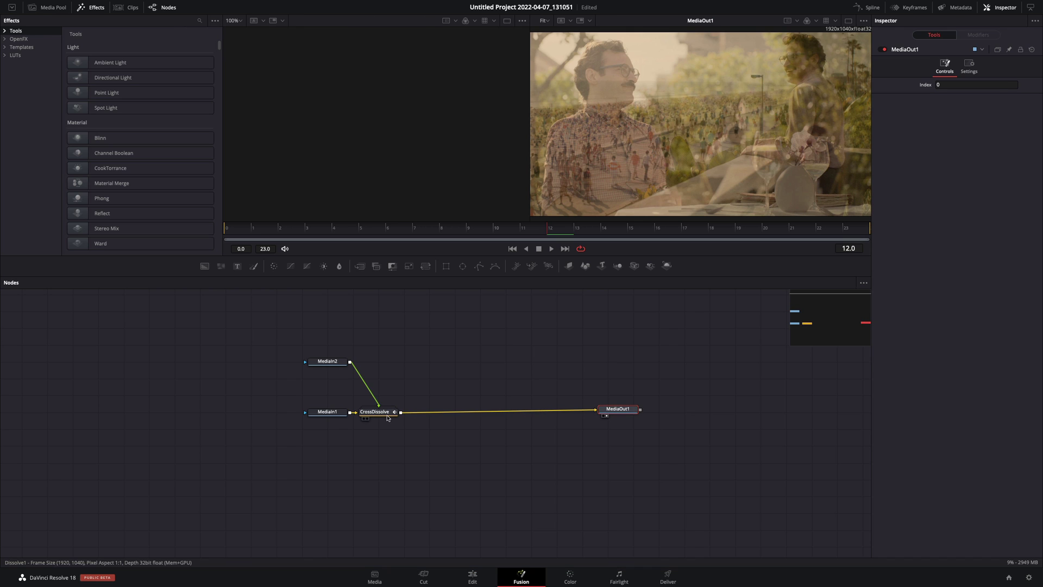
{"action": "left_click", "coordinate": [388, 417]}
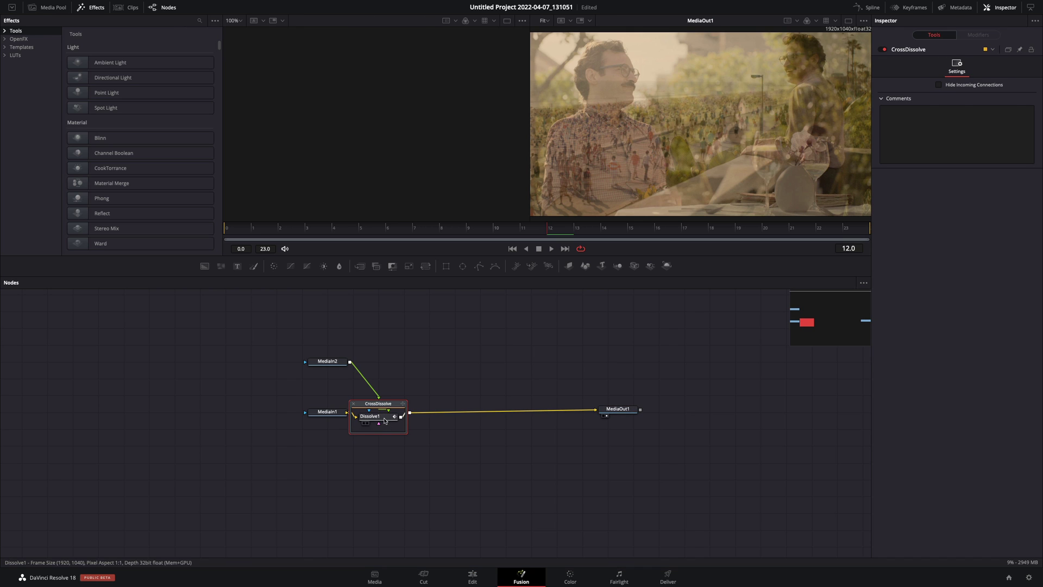
{"action": "left_click", "coordinate": [385, 420]}
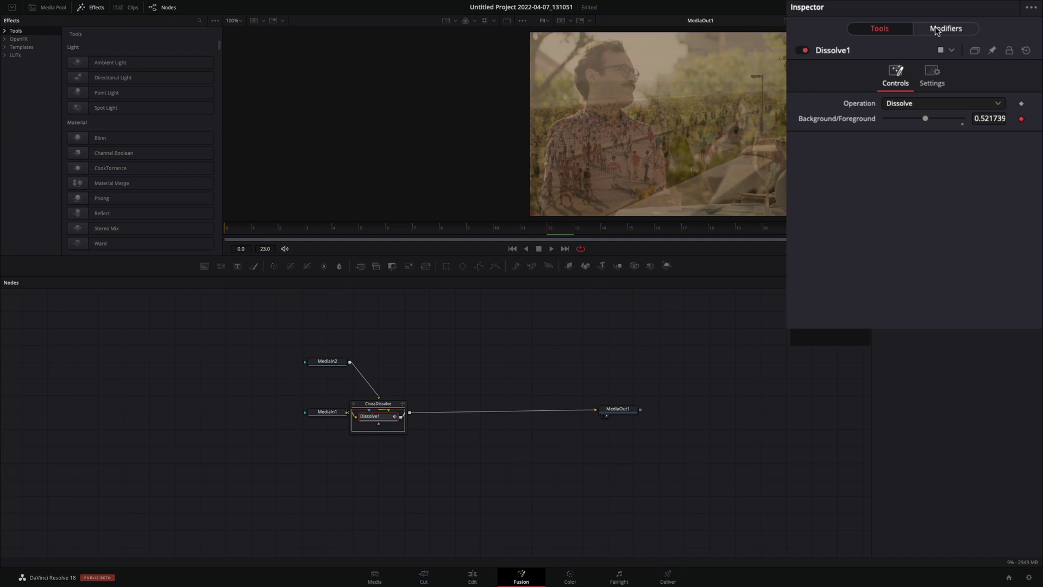
Set Dissolve1's animation curve to Easing with Expo for both In and Out.
{"action": "left_click", "coordinate": [936, 31]}
{"action": "left_click", "coordinate": [915, 133]}
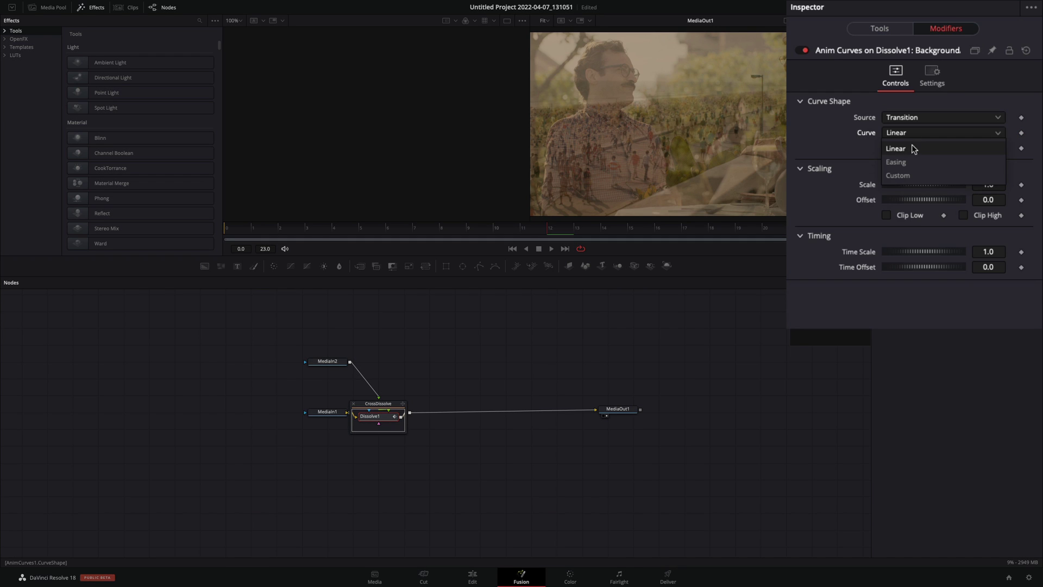
{"action": "left_click", "coordinate": [908, 162]}
{"action": "left_click", "coordinate": [897, 243]}
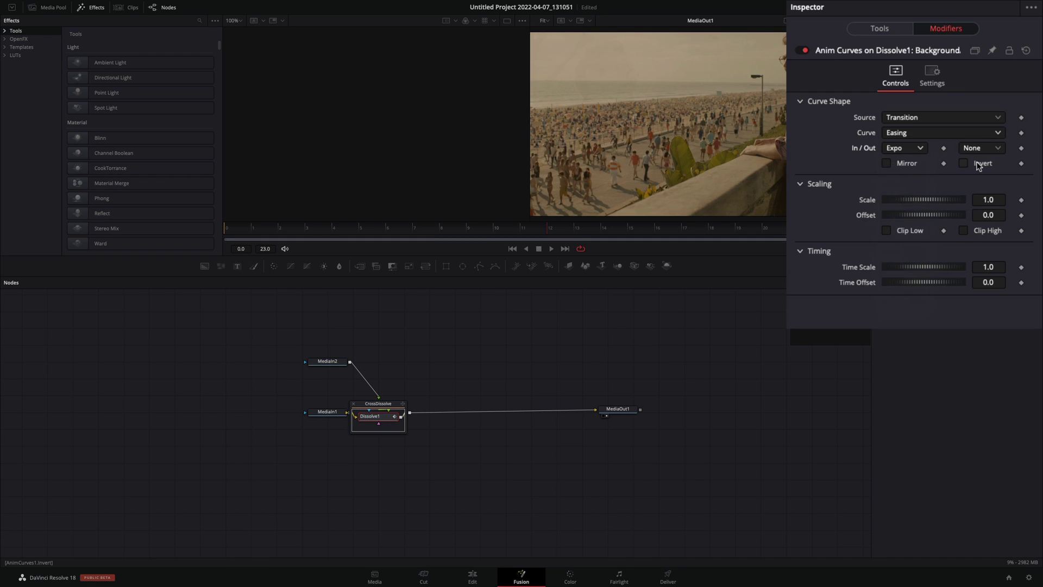
{"action": "left_click", "coordinate": [981, 147]}
{"action": "left_click", "coordinate": [971, 243]}
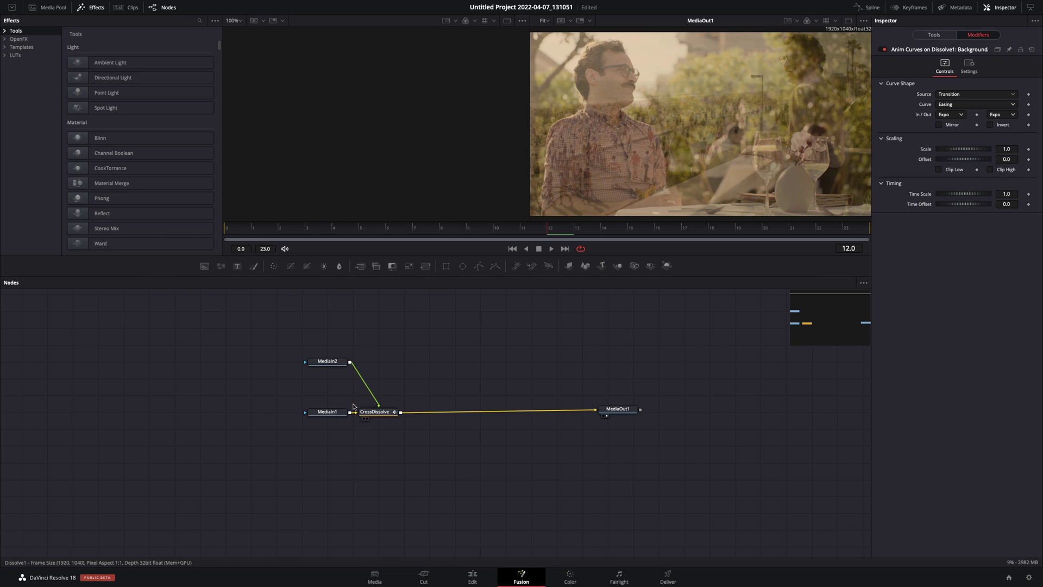
Insert a Merge before MediaOut1 and add a Luma Keyer fed by CrossDissolve.
{"action": "key", "text": "1"}
{"action": "left_click", "coordinate": [376, 265]}
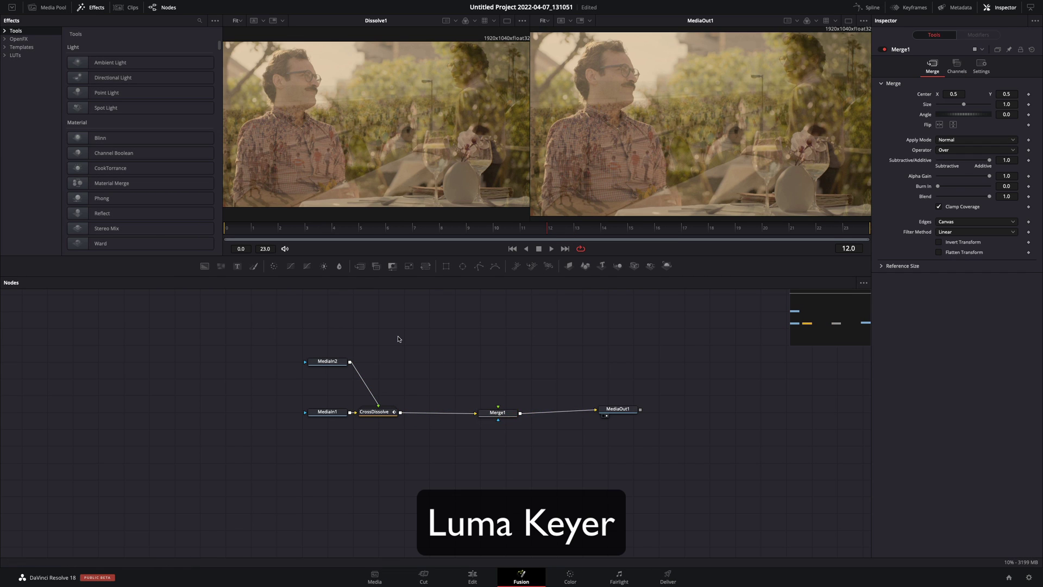
{"action": "key", "text": "shift+space"}
{"action": "type", "text": "luma"}
{"action": "key", "text": "Return"}
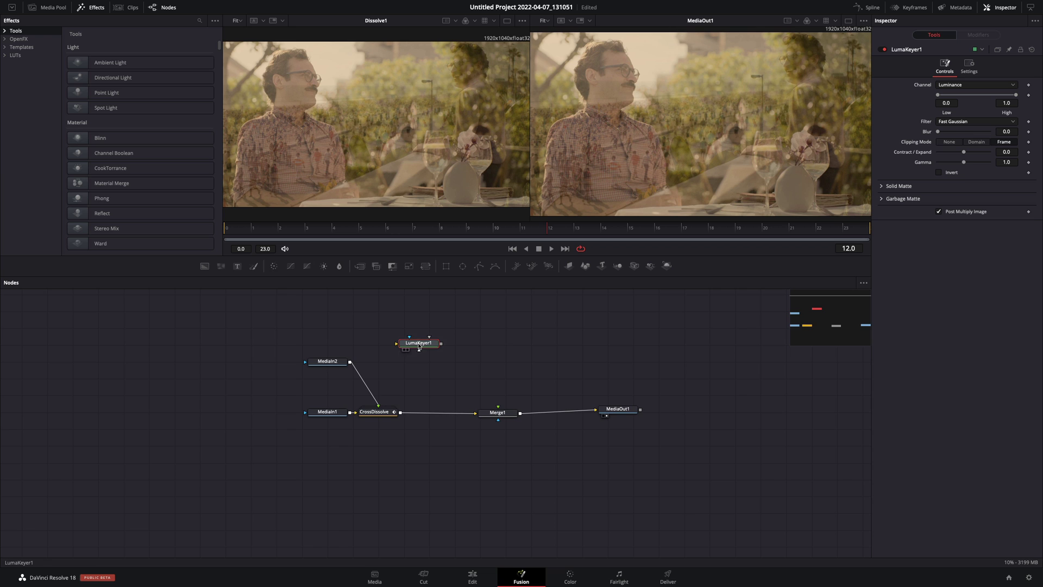
{"action": "left_click_drag", "start_coordinate": [399, 414], "coordinate": [405, 345]}
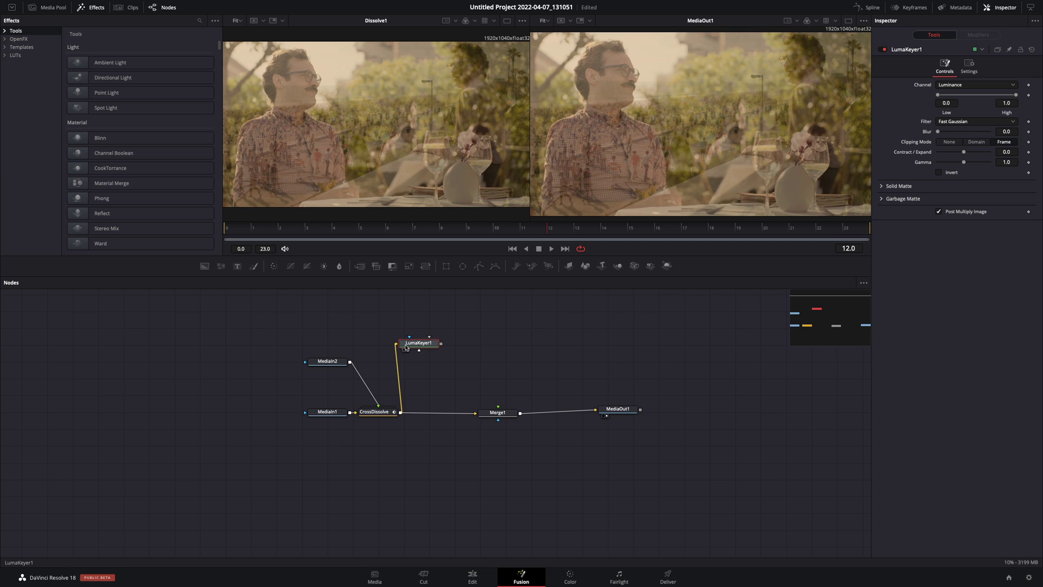
View the Luma Keyer matte and set Contract/Expand to 1.0 and Low to 0.372.
{"action": "key", "text": "1"}
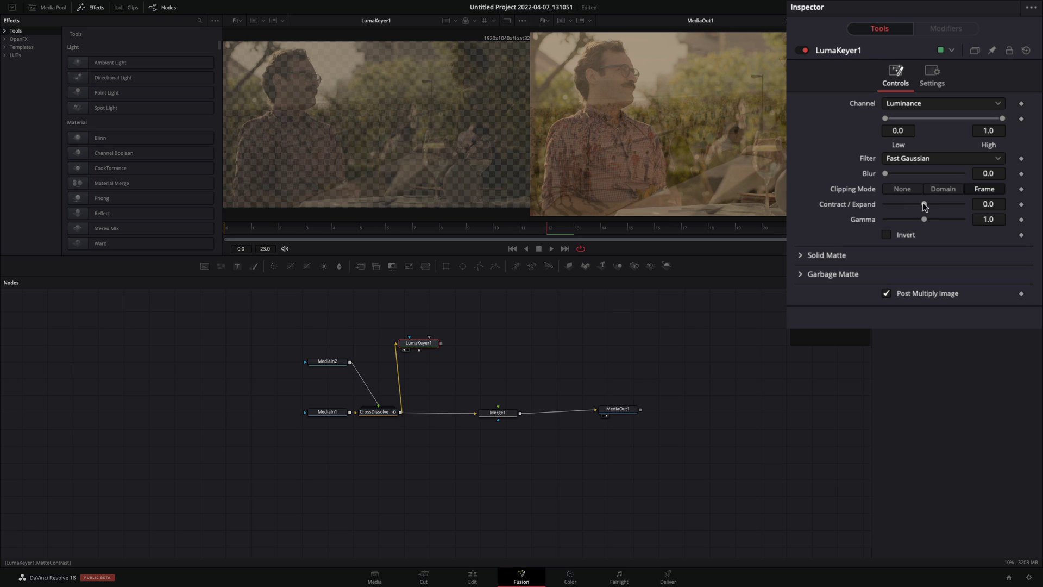
{"action": "left_click_drag", "start_coordinate": [924, 206], "coordinate": [979, 204]}
{"action": "left_click_drag", "start_coordinate": [885, 118], "coordinate": [927, 119]}
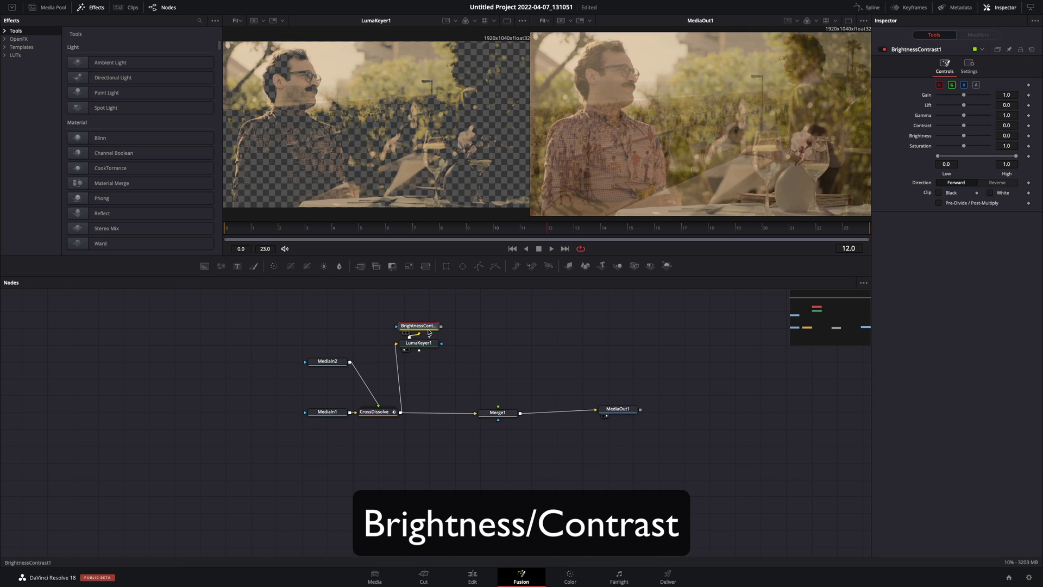
Add a Brightness/Contrast node after the Luma Keyer and attach Anim Curves to its Gain.
{"action": "left_click_drag", "start_coordinate": [419, 335], "coordinate": [498, 346]}
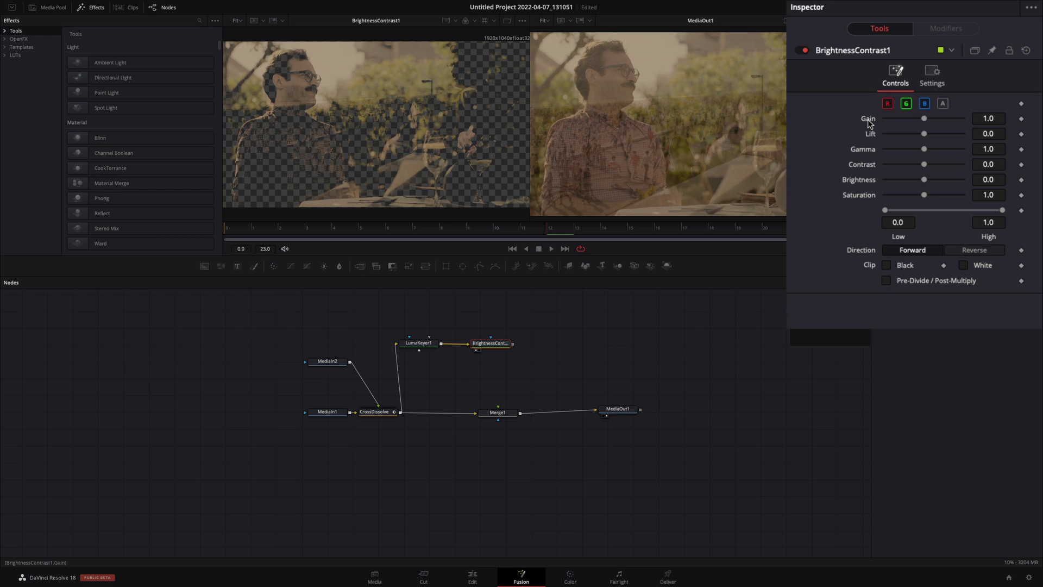
{"action": "right_click", "coordinate": [868, 119]}
{"action": "mouse_move", "coordinate": [907, 175]}
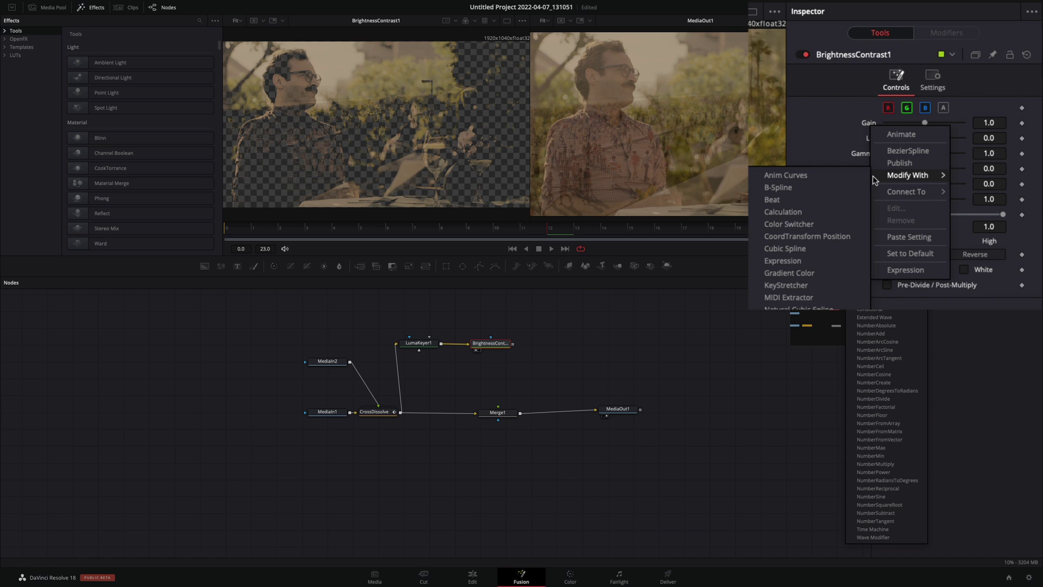
{"action": "left_click", "coordinate": [857, 176]}
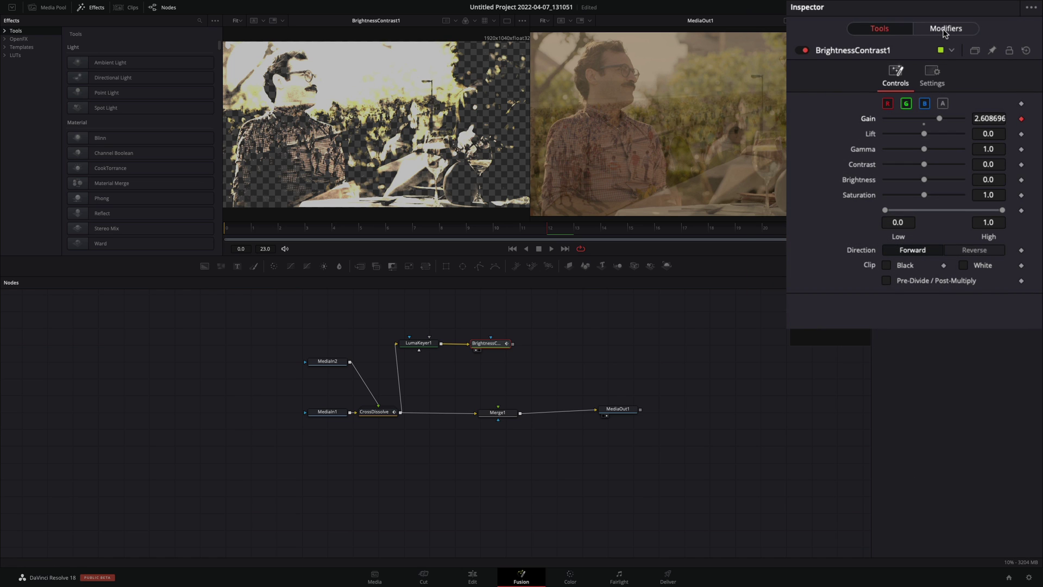
Set Gain's Anim Curves to mirrored Sine easing with scale 5 and offset 1.
{"action": "left_click", "coordinate": [945, 29]}
{"action": "left_click", "coordinate": [919, 133]}
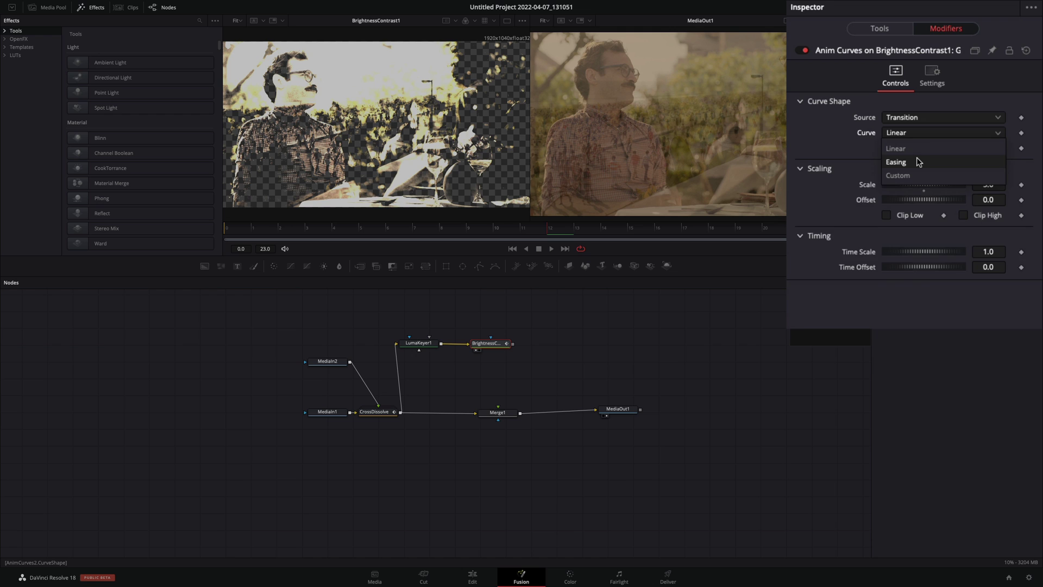
{"action": "left_click", "coordinate": [916, 150]}
{"action": "left_click", "coordinate": [906, 176]}
{"action": "left_click", "coordinate": [982, 148]}
{"action": "left_click", "coordinate": [979, 184]}
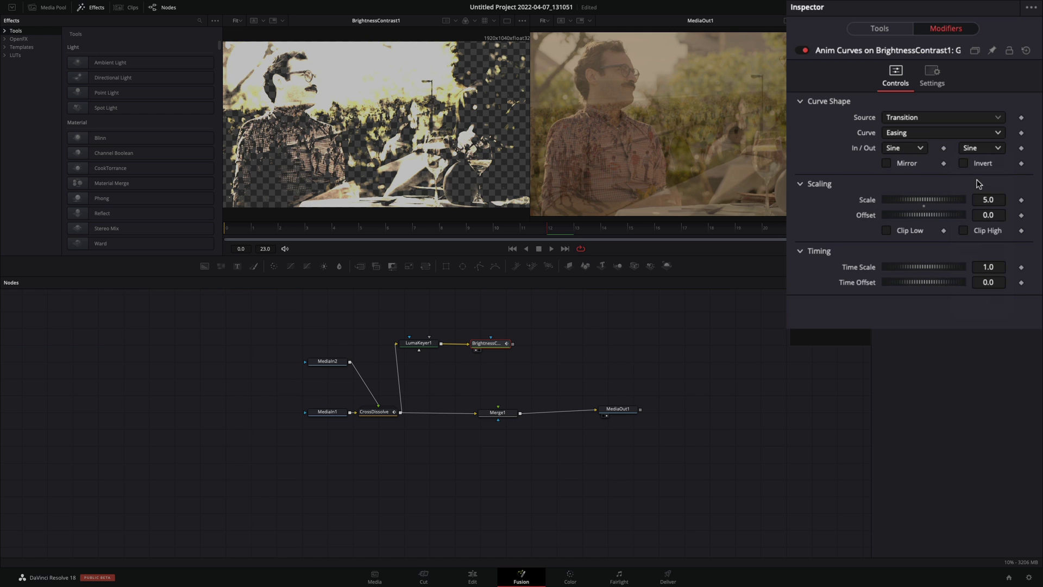
{"action": "left_click", "coordinate": [887, 164]}
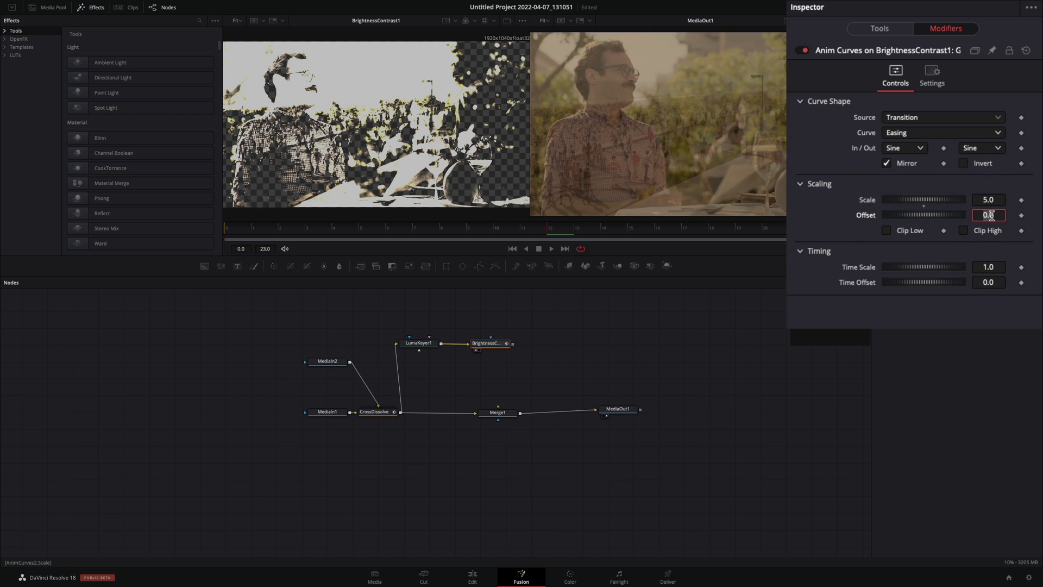
{"action": "type", "text": "1"}
{"action": "key", "text": "Return"}
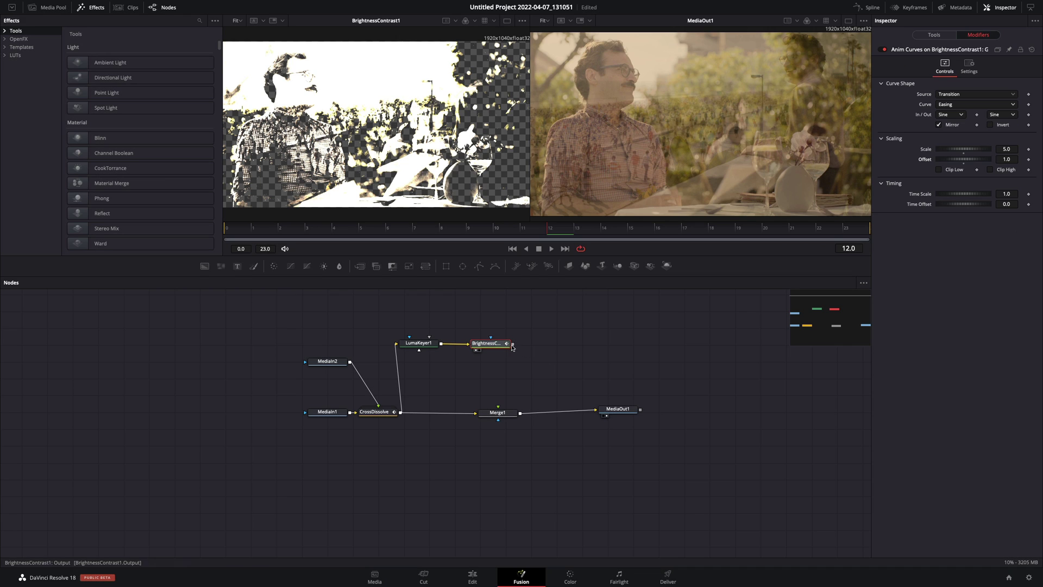
Feed BrightnessContrast1 into Merge1, set Mirror edges, and drive Center with an XY Path.
{"action": "left_click_drag", "start_coordinate": [515, 343], "coordinate": [501, 414]}
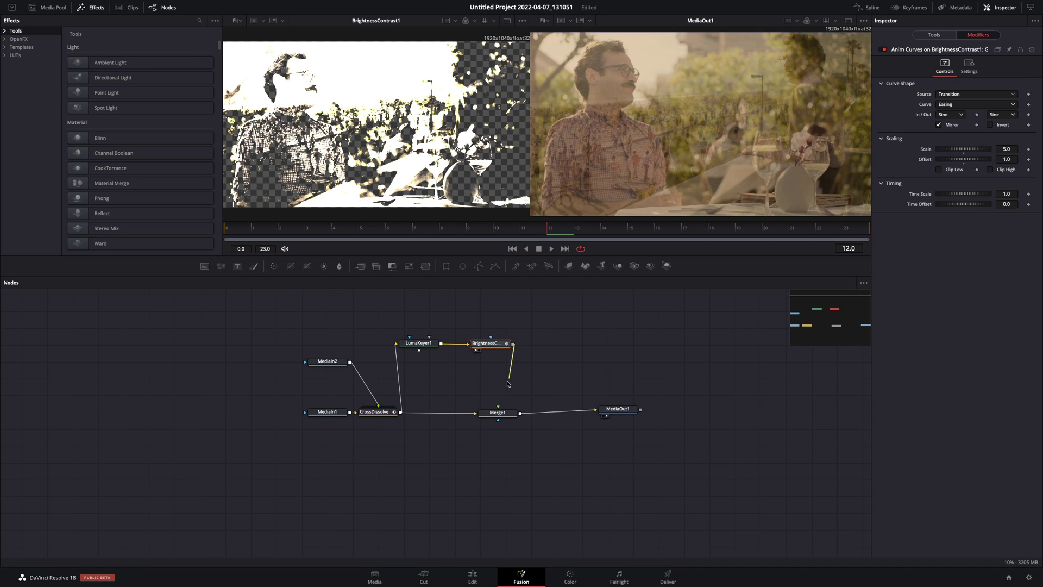
{"action": "left_click", "coordinate": [508, 415]}
{"action": "left_click", "coordinate": [944, 308]}
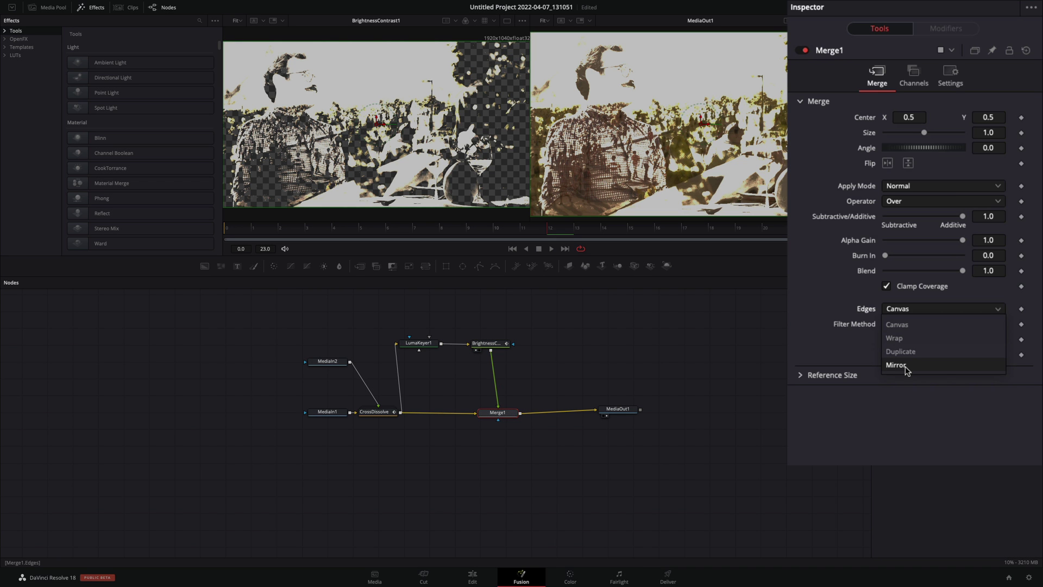
{"action": "left_click", "coordinate": [905, 367]}
{"action": "right_click", "coordinate": [866, 120]}
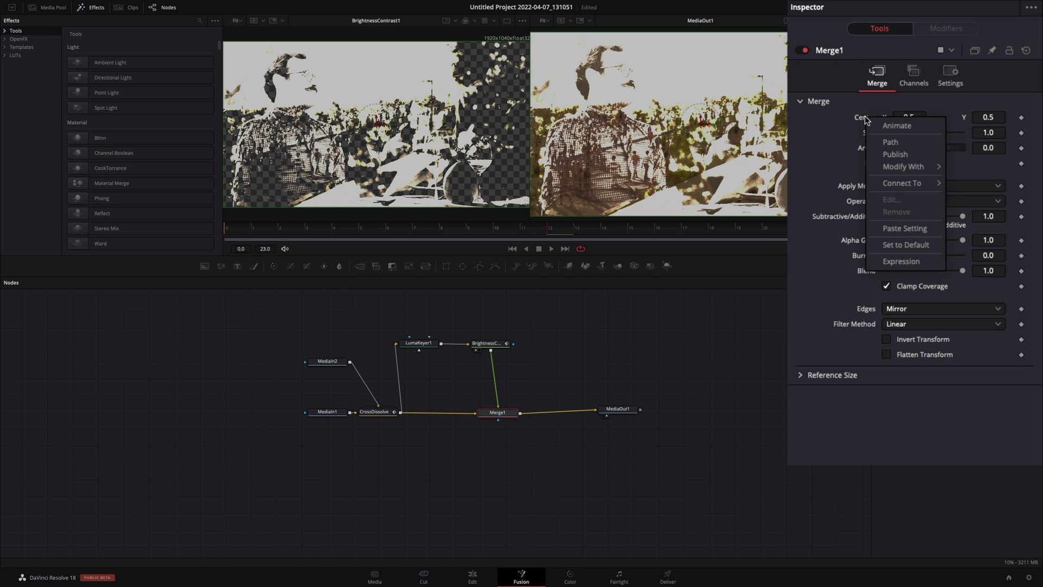
{"action": "mouse_move", "coordinate": [905, 172]}
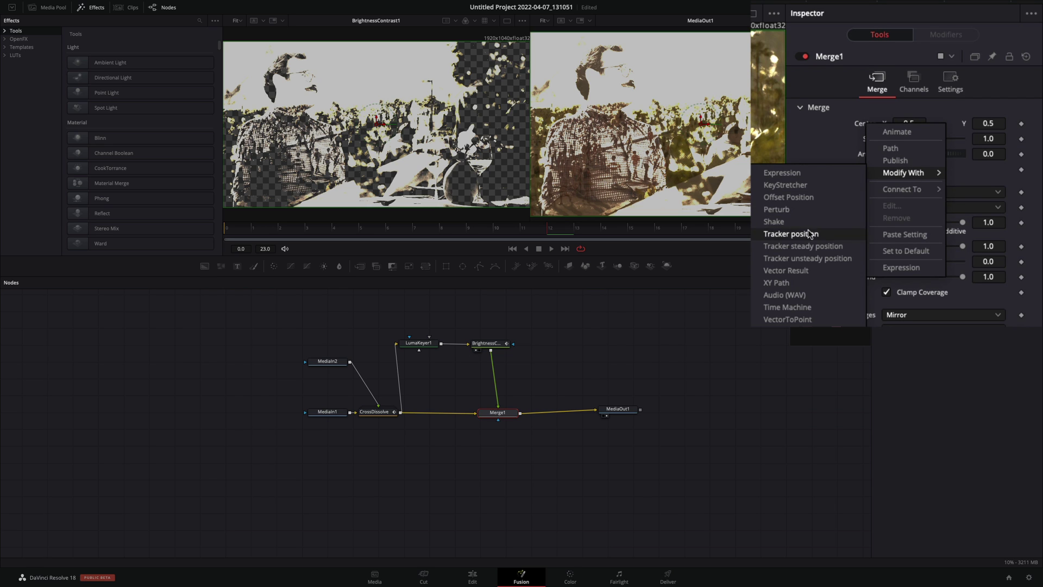
{"action": "left_click", "coordinate": [798, 282]}
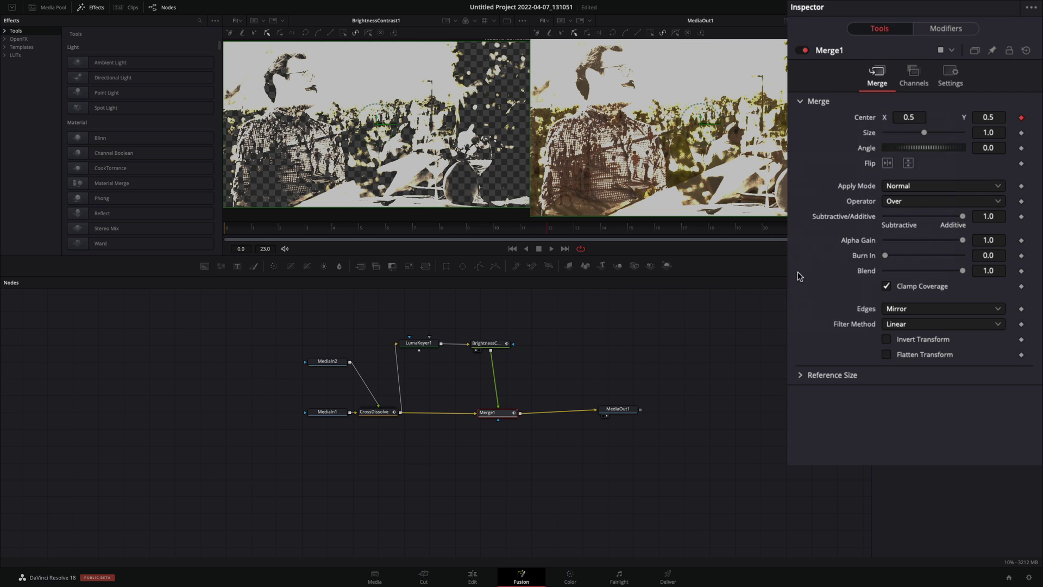
Attach an Anim Curves modifier to XYPath1's X value.
{"action": "left_click", "coordinate": [951, 28]}
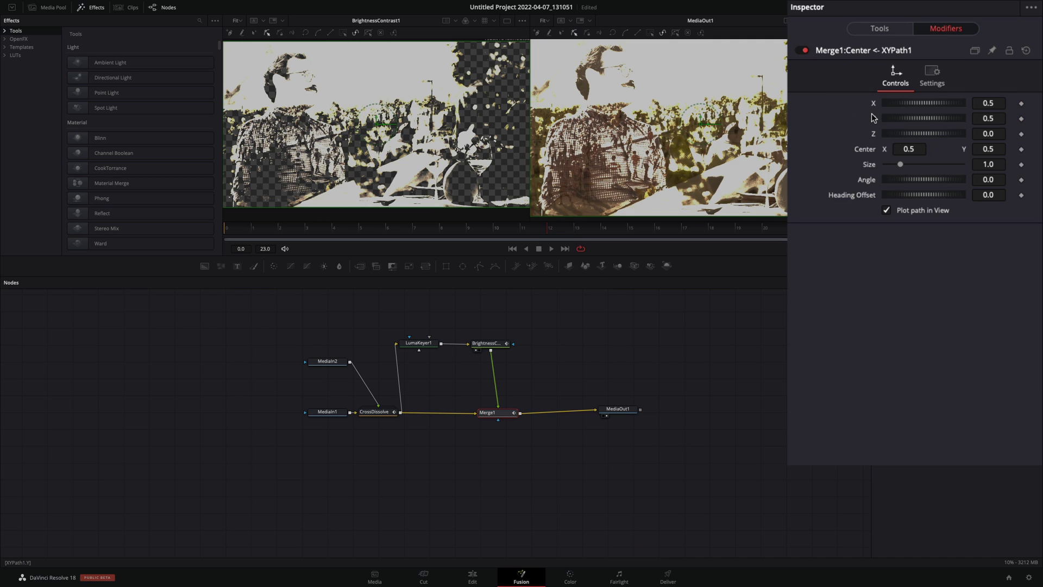
{"action": "right_click", "coordinate": [873, 106]}
{"action": "mouse_move", "coordinate": [911, 153]}
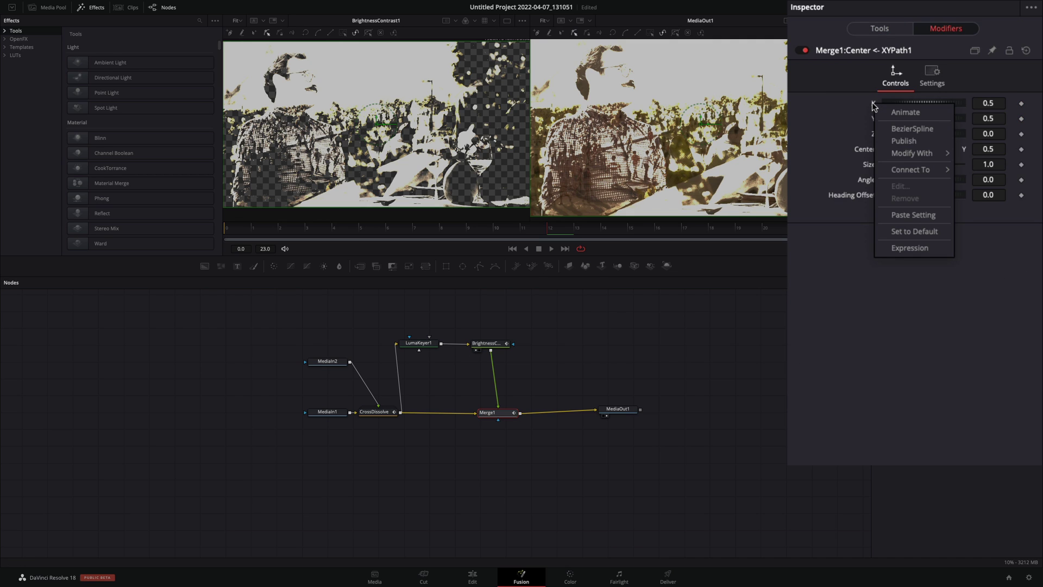
{"action": "left_click", "coordinate": [830, 164]}
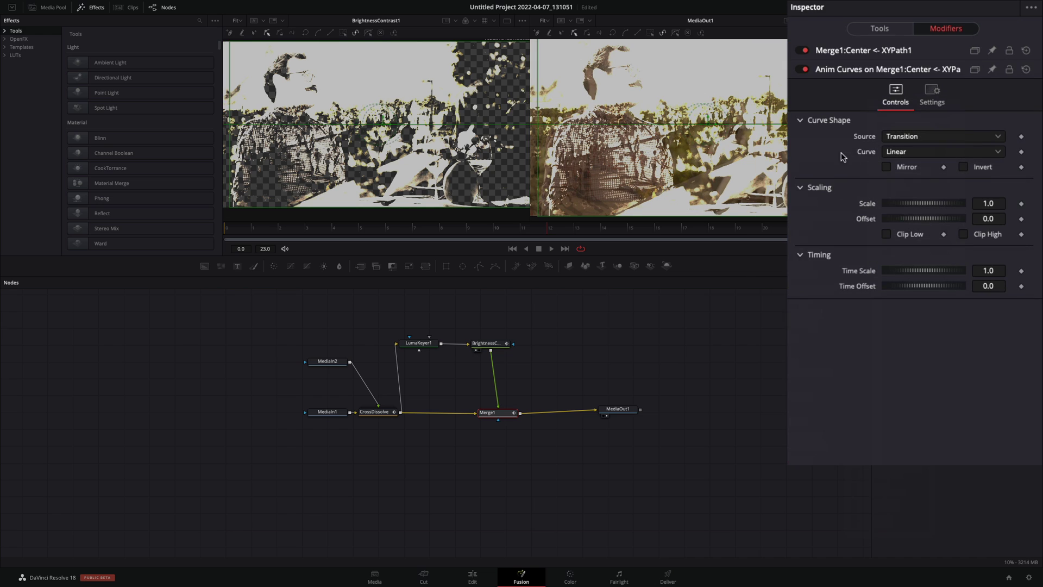
Set the X path's curve to Easing with Sine in and out and scale 2.
{"action": "left_click", "coordinate": [900, 150]}
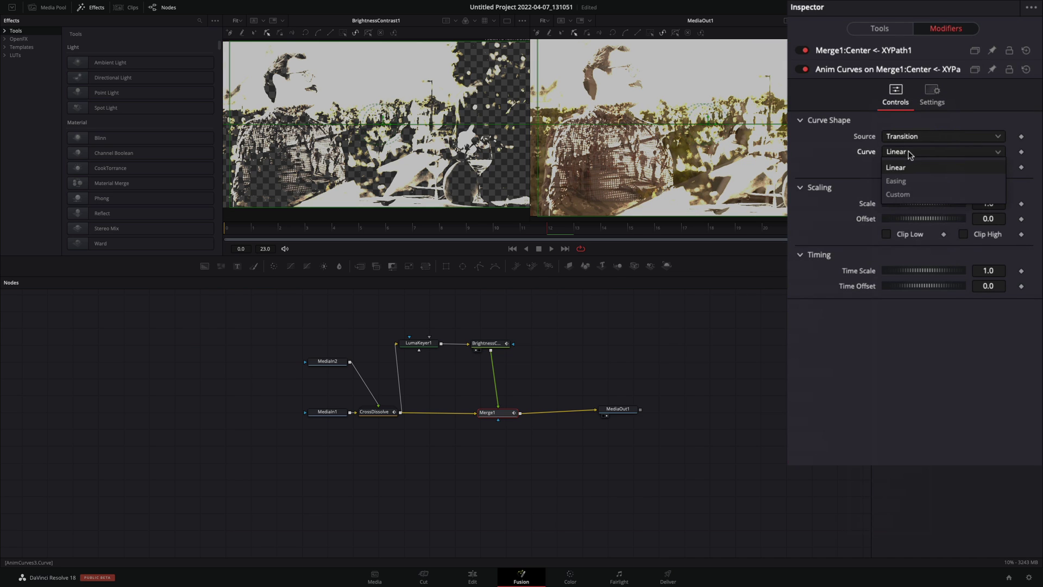
{"action": "left_click", "coordinate": [911, 173]}
{"action": "left_click", "coordinate": [913, 168]}
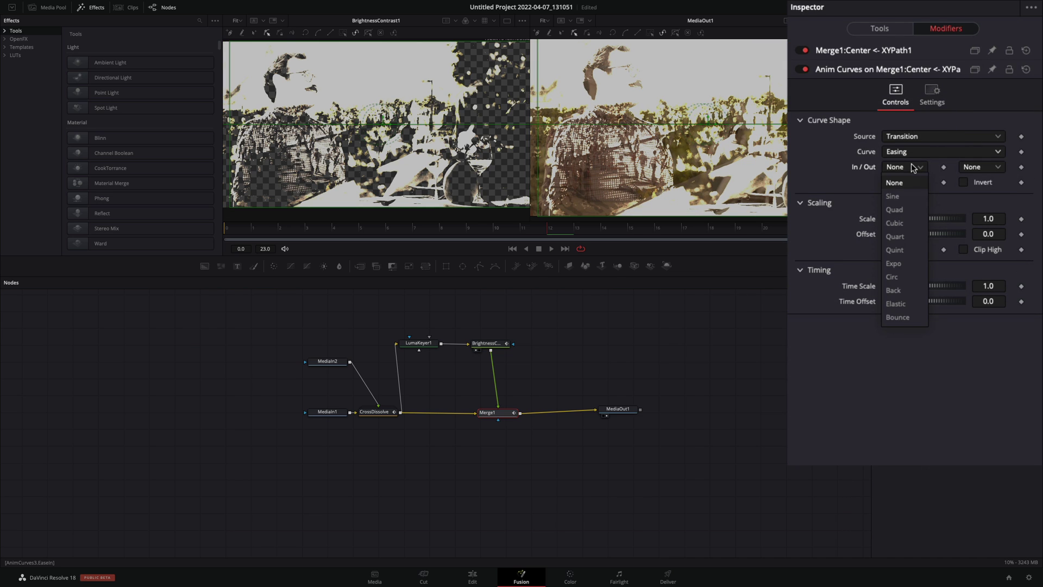
{"action": "left_click", "coordinate": [894, 195]}
{"action": "left_click", "coordinate": [982, 168]}
{"action": "left_click", "coordinate": [973, 195]}
{"action": "left_click", "coordinate": [992, 214]}
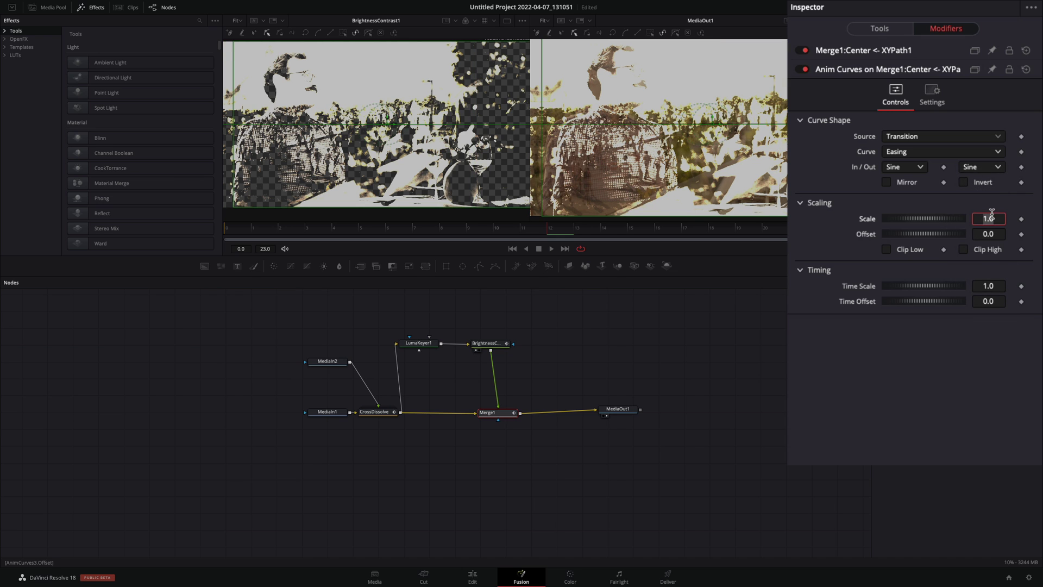
{"action": "type", "text": "2"}
{"action": "left_click", "coordinate": [989, 234]}
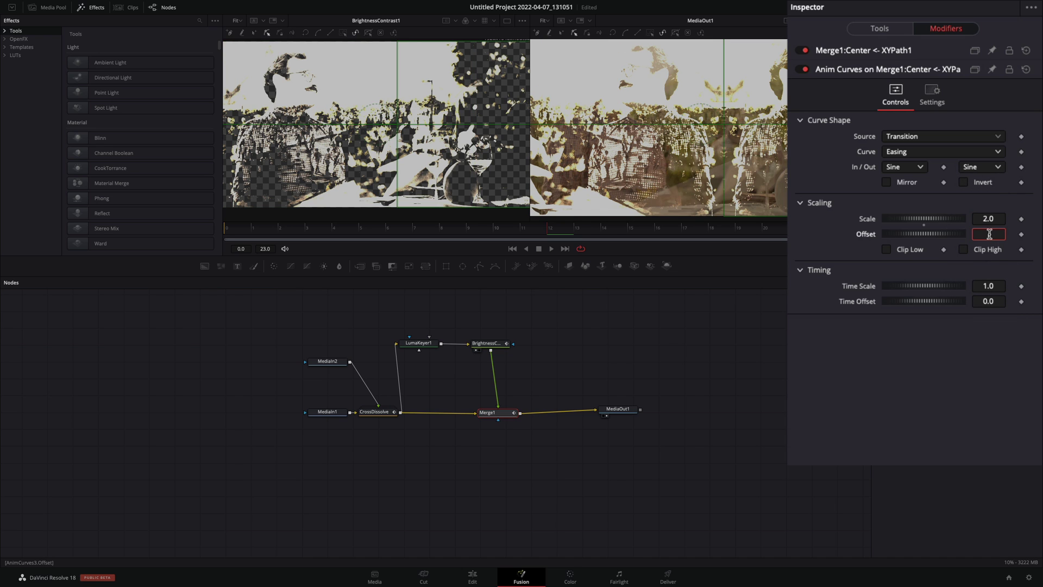
{"action": "type", "text": "0.5"}
In Merge1's Settings tab, enable Motion Blur with Quality 20 and Shutter Angle 500.
{"action": "left_click", "coordinate": [888, 29]}
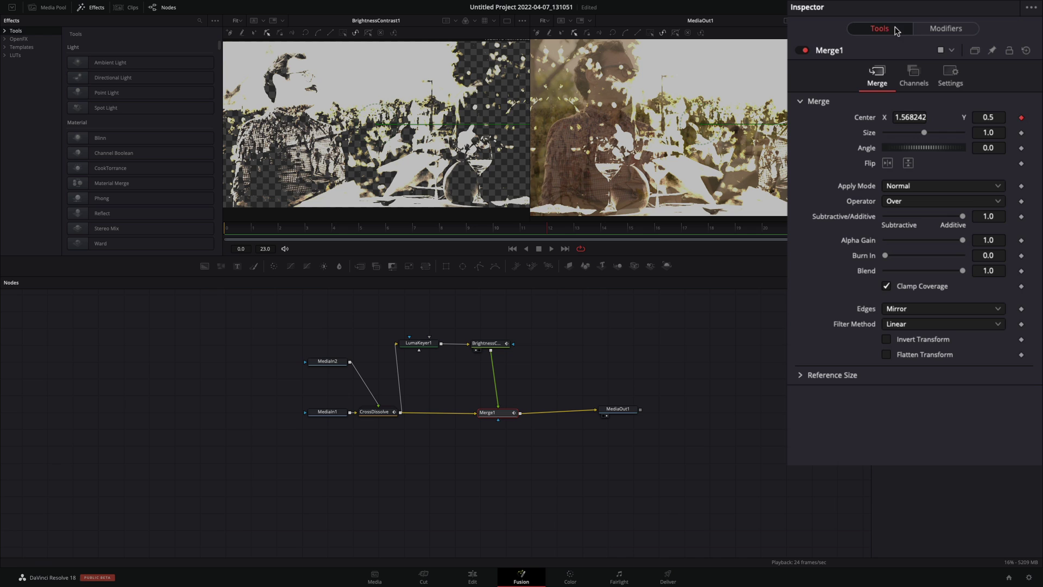
{"action": "left_click", "coordinate": [950, 74]}
{"action": "left_click", "coordinate": [887, 231]}
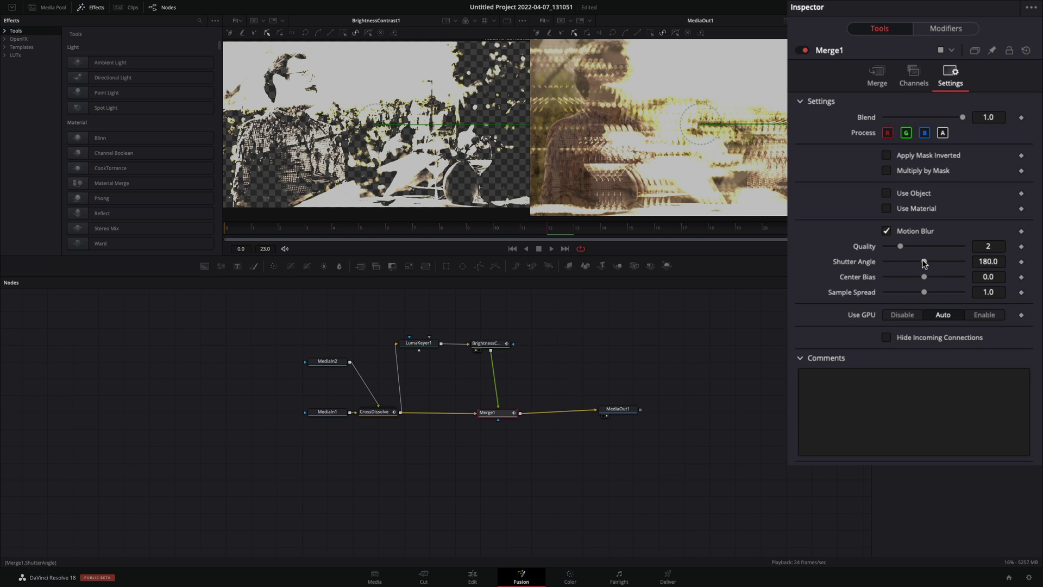
{"action": "left_click_drag", "start_coordinate": [924, 262], "coordinate": [1037, 270]}
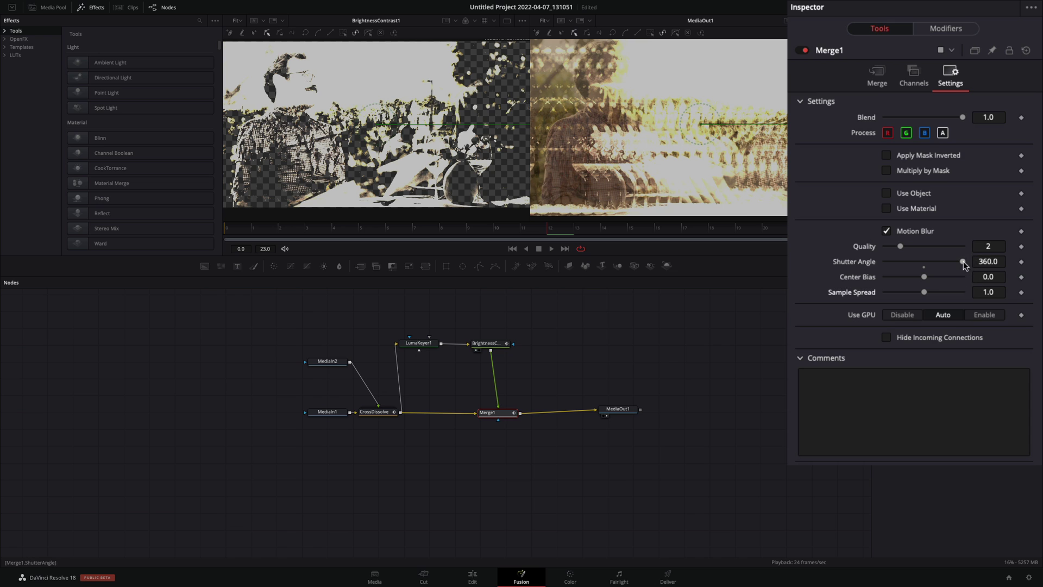
{"action": "left_click", "coordinate": [989, 246]}
{"action": "key", "text": "Tab"}
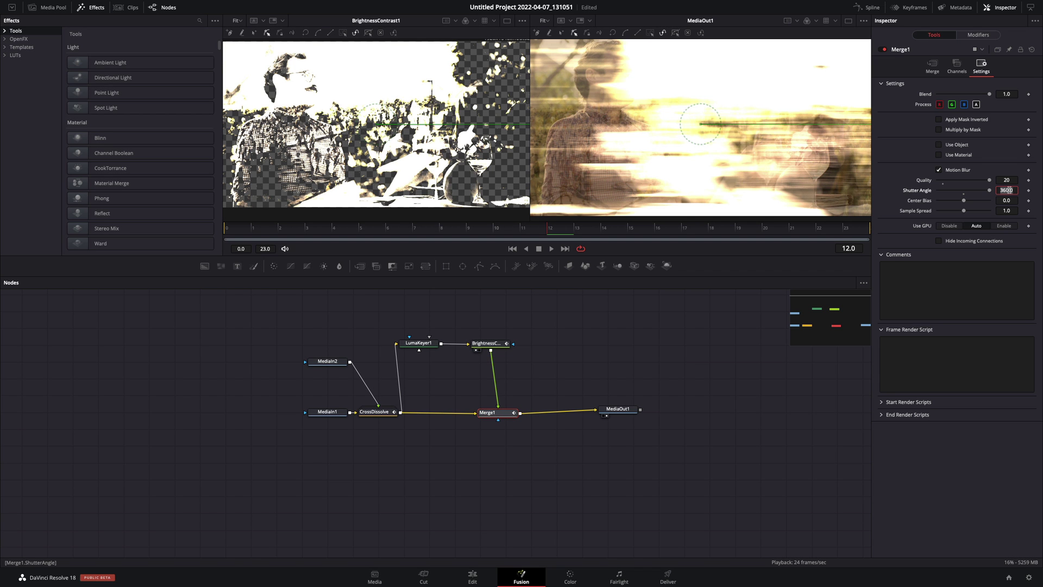
{"action": "key", "text": "Tab"}
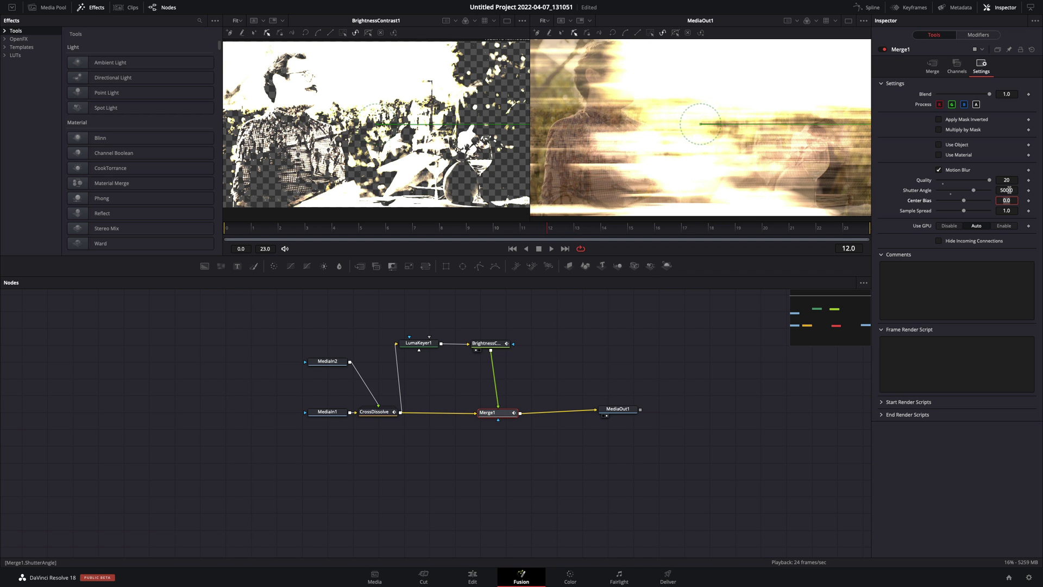